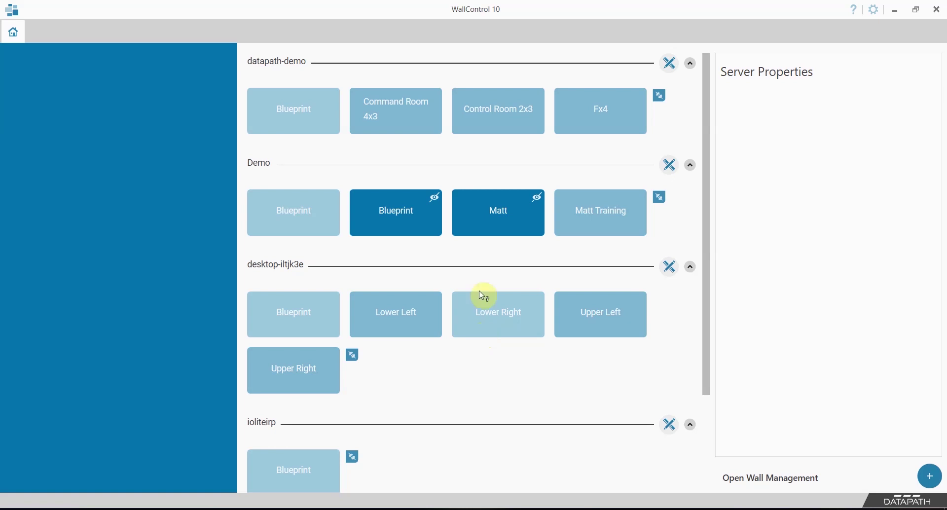
Open the Command Room 4x3 wall and place an enlarged Day4 camera window on it
left_click(396, 110)
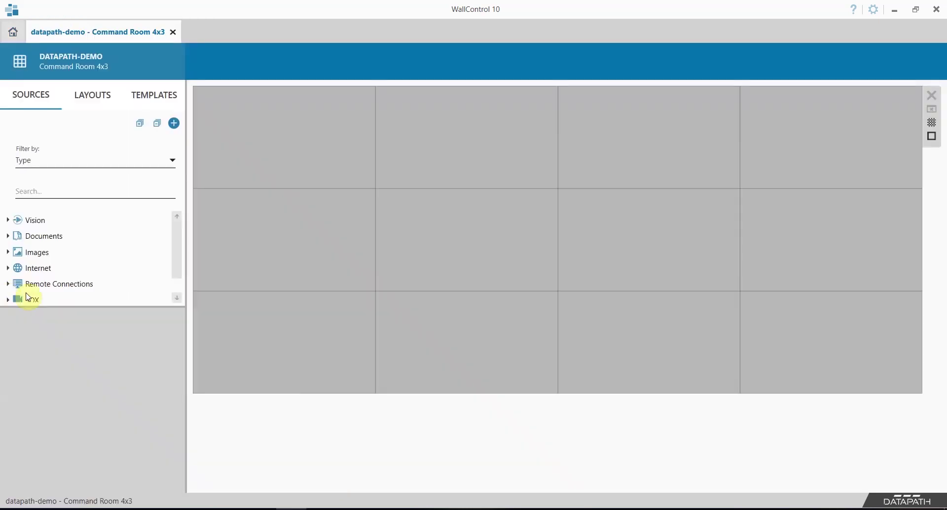
scroll(24, 276, "down", 1)
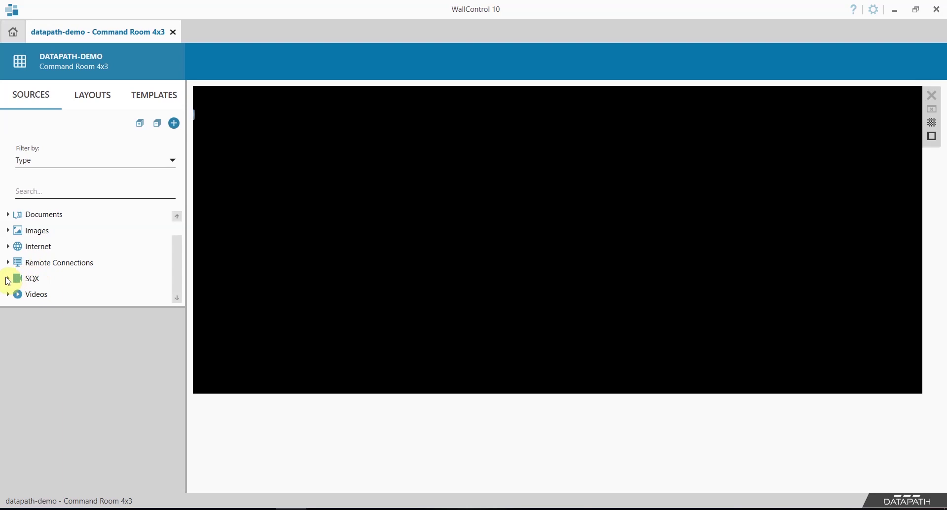
double_click(35, 279)
scroll(89, 274, "down", 6)
scroll(100, 280, "down", 3)
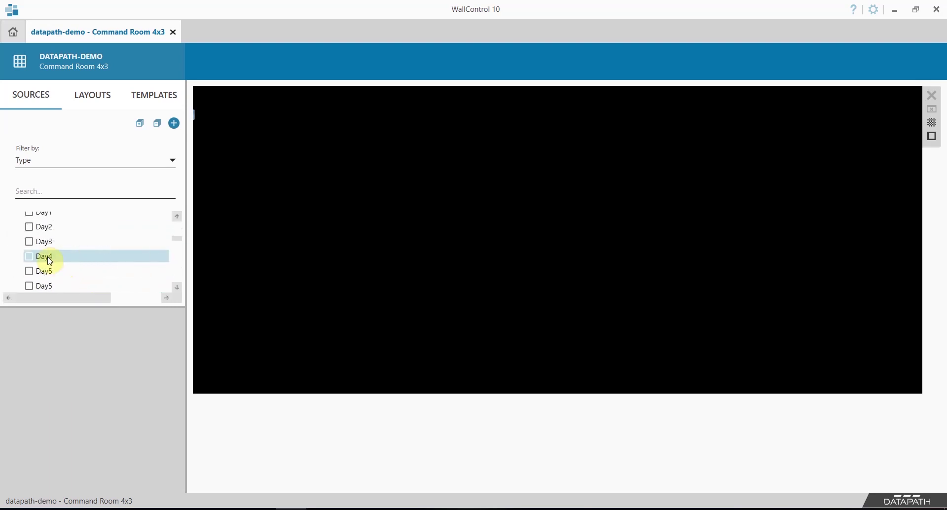
left_click_drag(49, 256, 289, 155)
left_click_drag(336, 179, 589, 267)
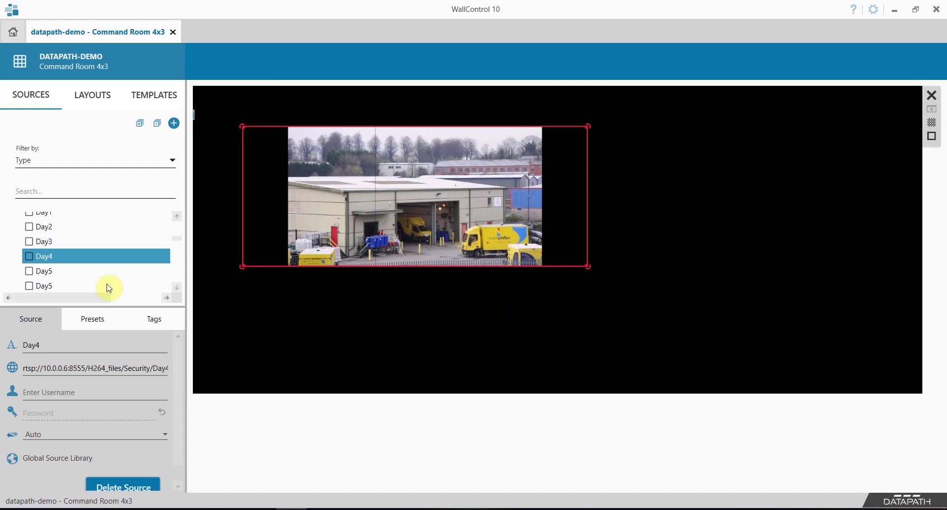
Crop Day4 to a 996 × 526 px frame at X 448, Y 512 over the loading door
right_click(52, 259)
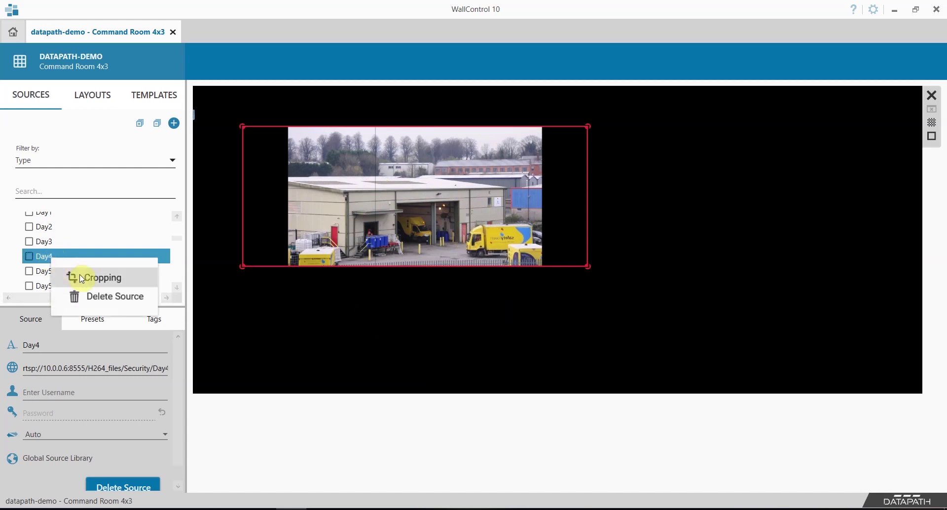
left_click(101, 281)
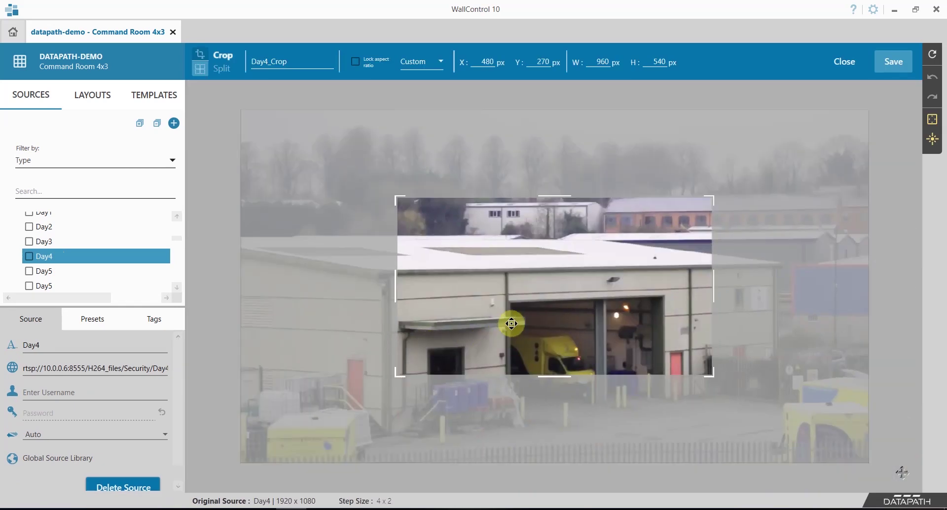
left_click_drag(512, 322, 501, 396)
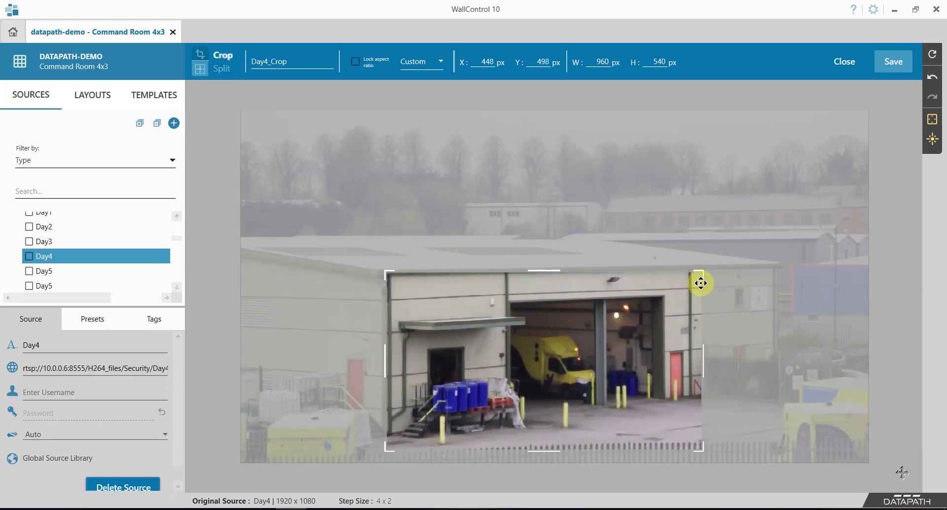
mouse_move(703, 271)
left_mouse_down()
mouse_move(672, 288)
mouse_move(761, 265)
mouse_move(713, 279)
left_mouse_up()
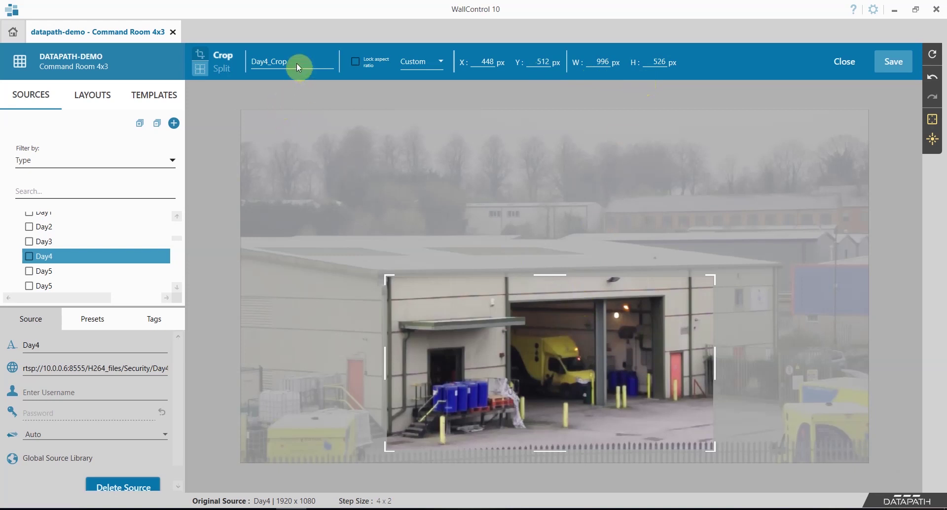
Name the crop 'Warehouse Door' and save it as a new source under Day4
left_click(323, 64)
left_click_drag(323, 65, 239, 65)
type("Warehouse Door")
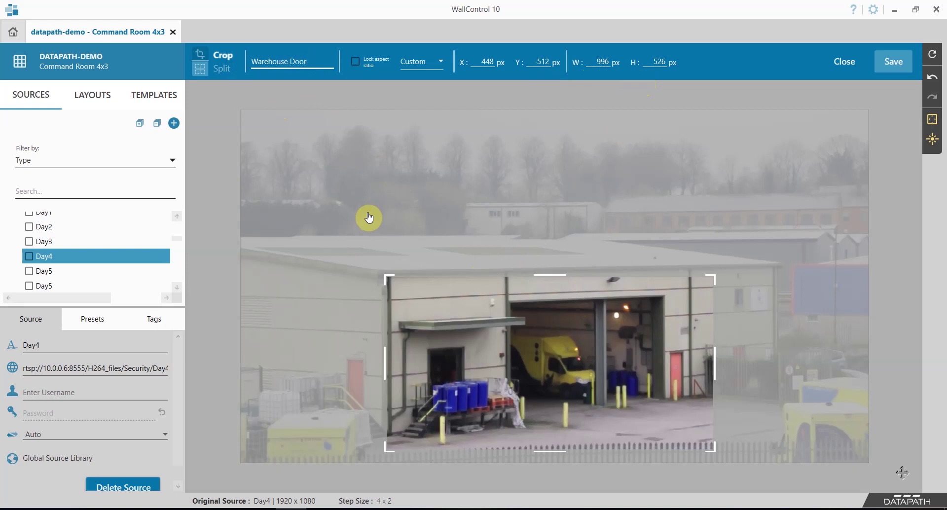
left_click(893, 64)
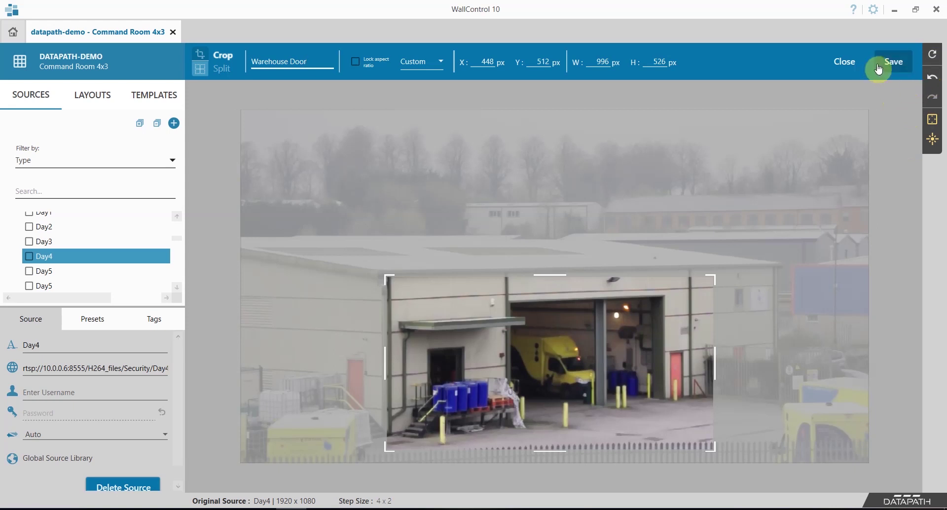
left_click(895, 61)
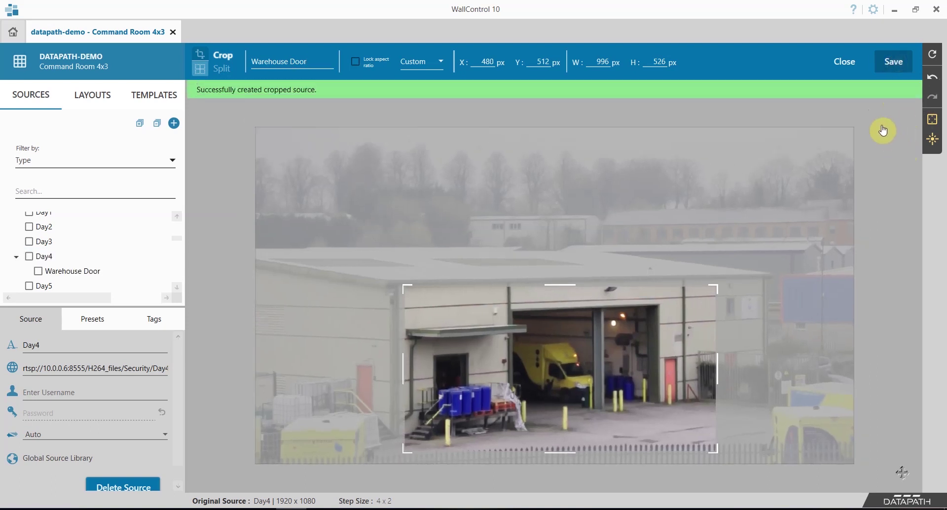
Preview an enlarged Warehouse Door window right of Day4, then remove both windows from the wall
left_click(844, 63)
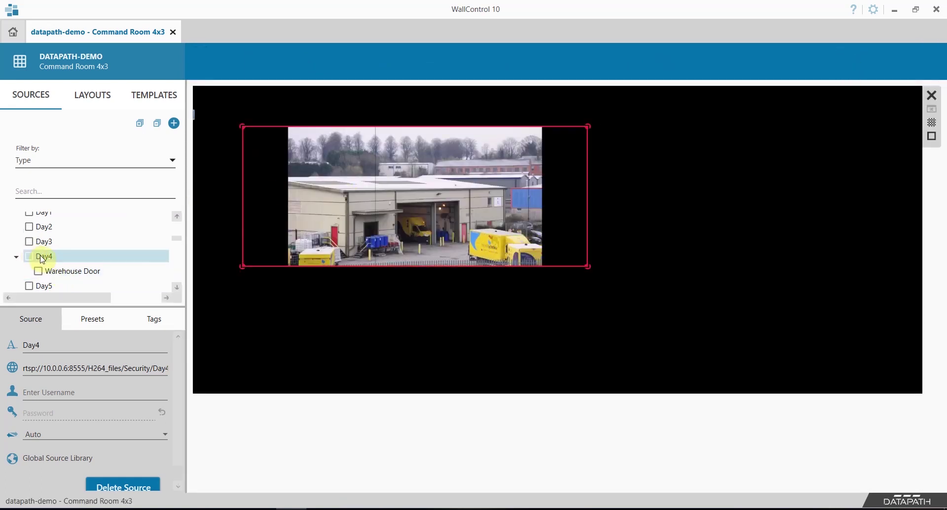
left_click_drag(61, 276, 528, 332)
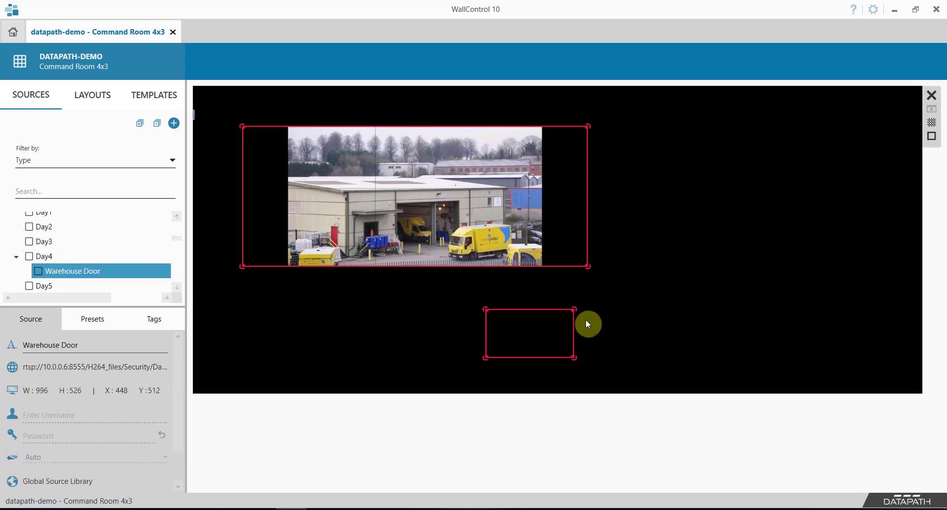
left_click_drag(576, 309, 746, 246)
left_click_drag(646, 333, 765, 220)
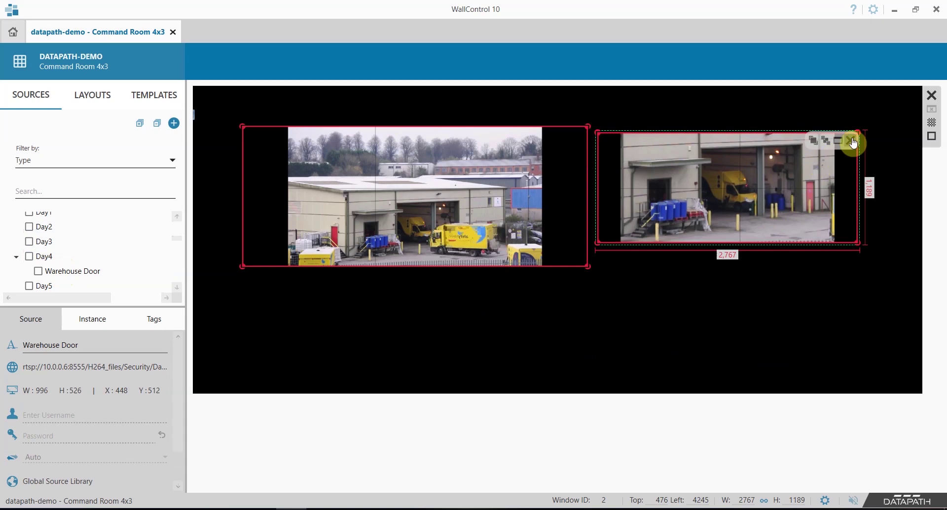
left_click(852, 144)
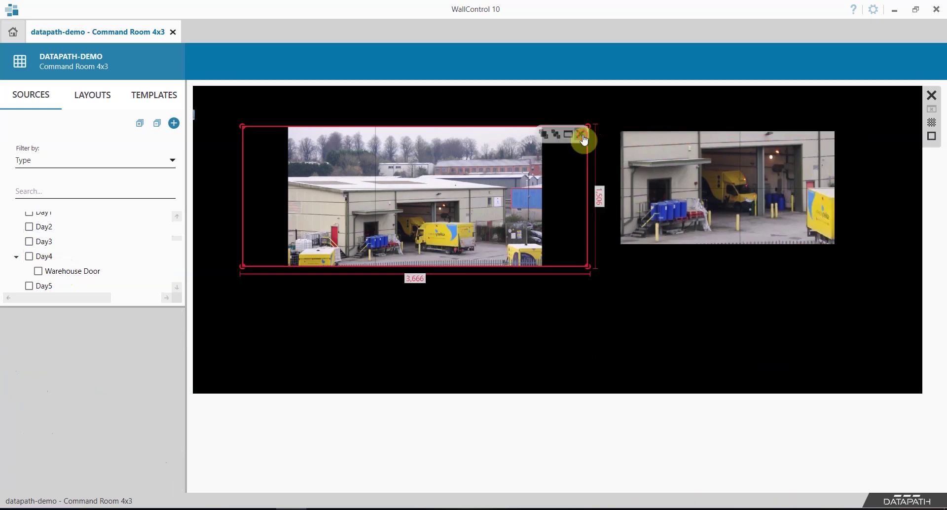
left_click(582, 138)
Open Day1 in the crop editor and switch to Split mode, creating a 2×2 Day1_Split grid
scroll(70, 240, "up", 1)
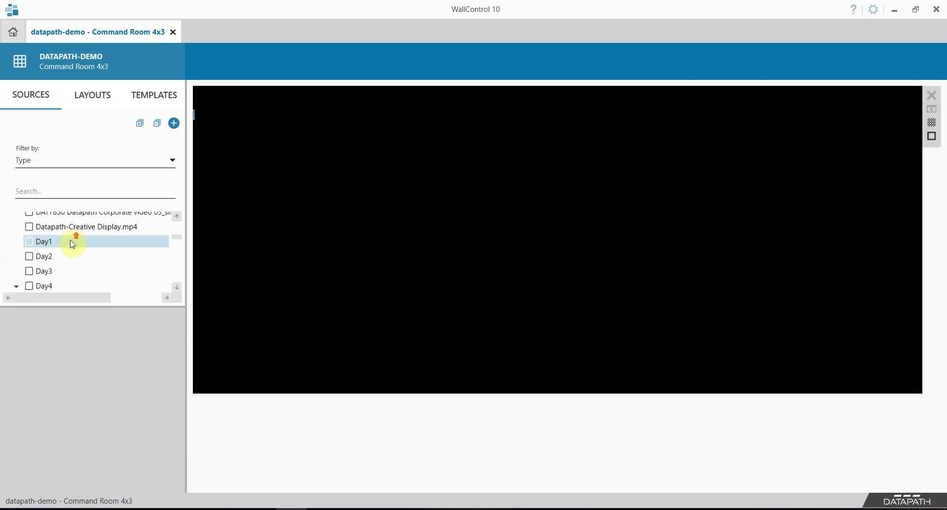
right_click(45, 246)
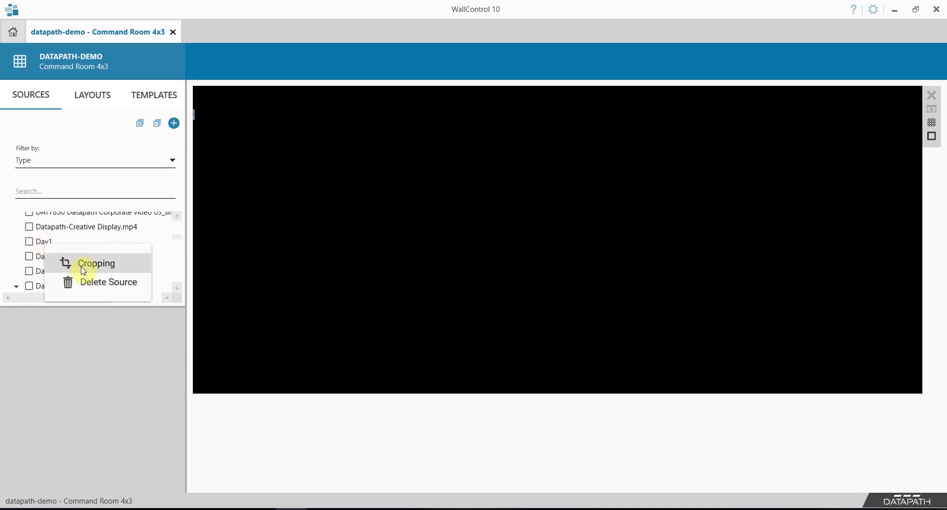
left_click(92, 270)
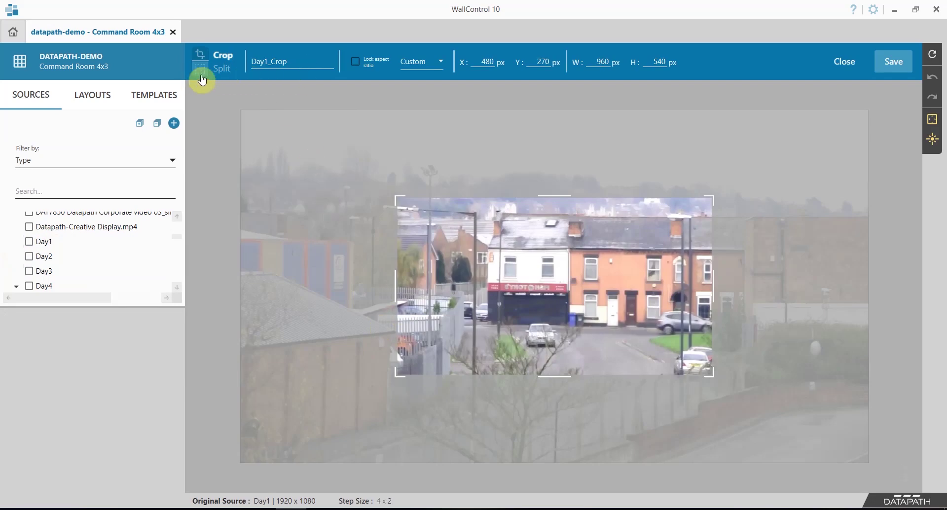
left_click(202, 72)
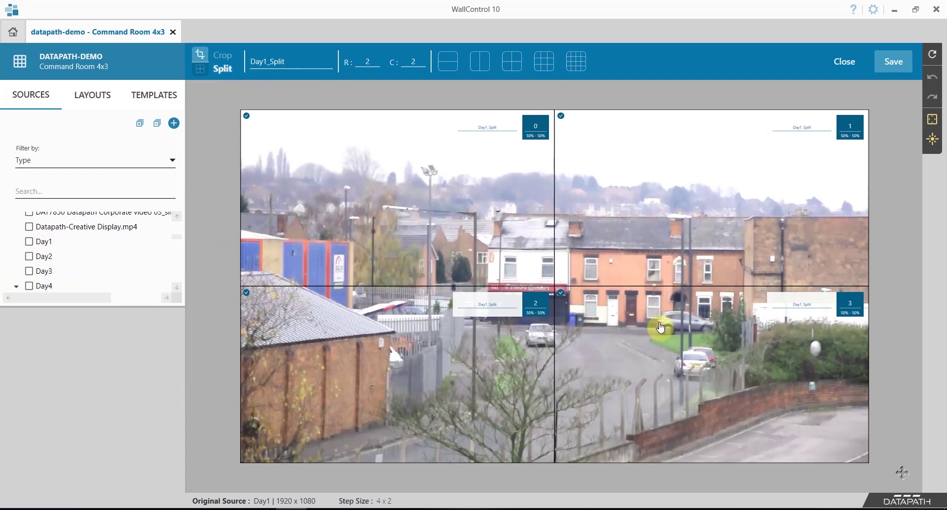
Set the Day1 split to 1 row by 2 columns and save Day1_Split-0 and Day1_Split-1
left_click(360, 61)
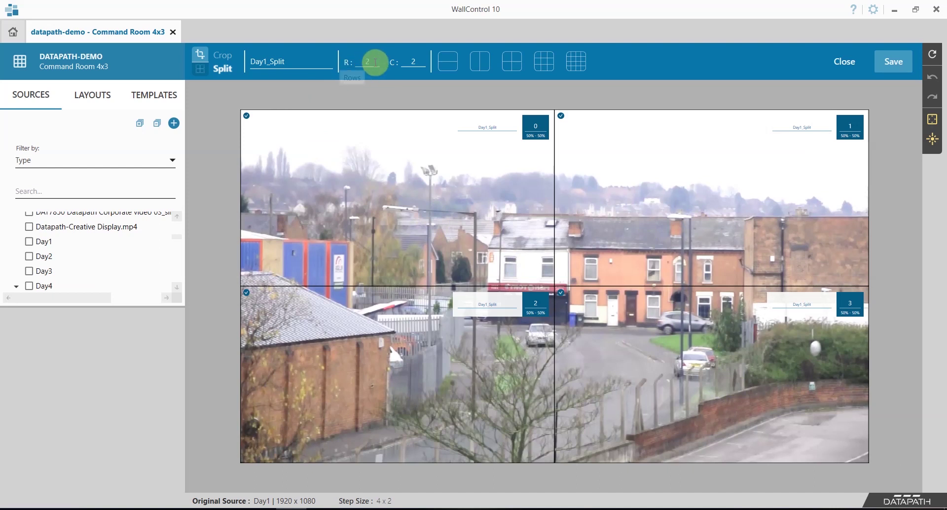
left_click(374, 61)
type("11")
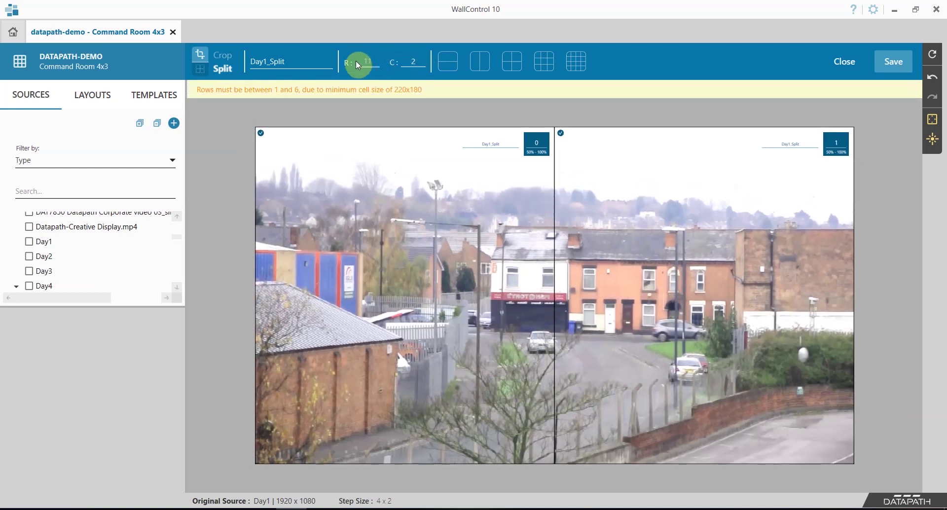
left_click(353, 63)
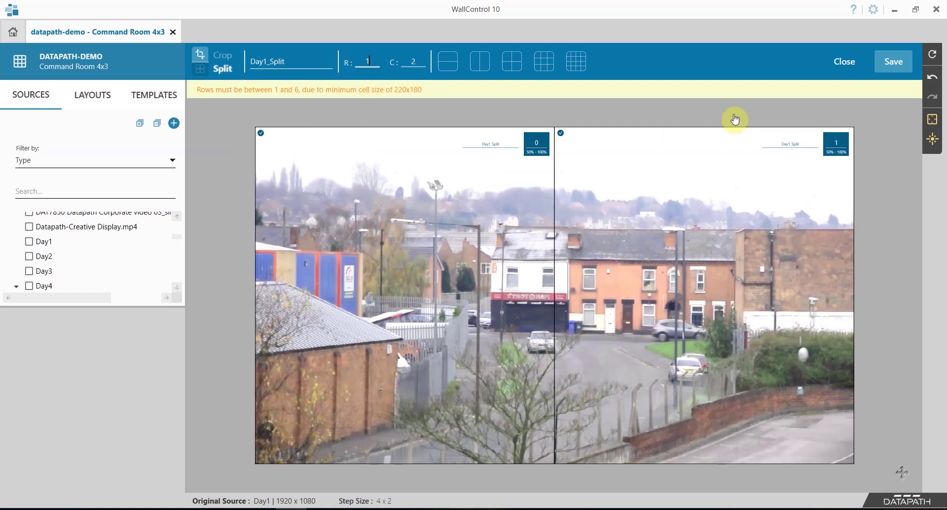
left_click(655, 58)
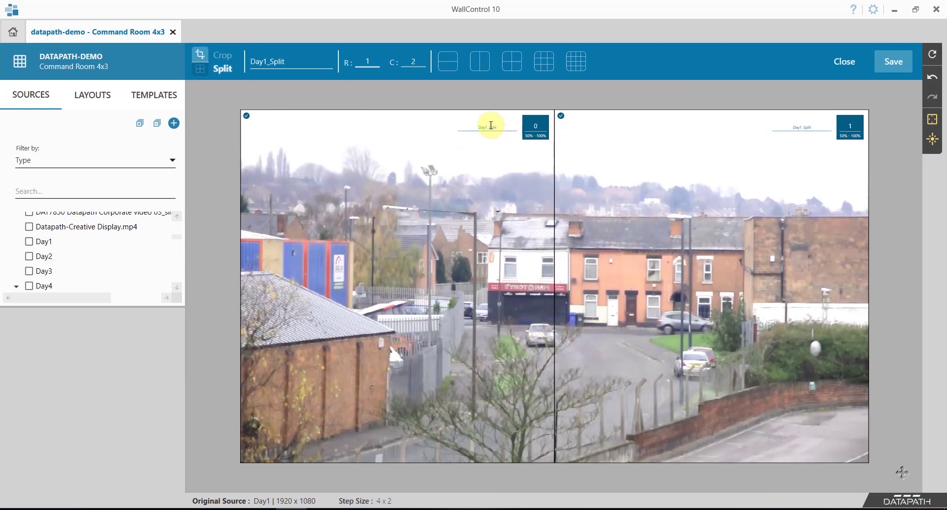
left_click(296, 60)
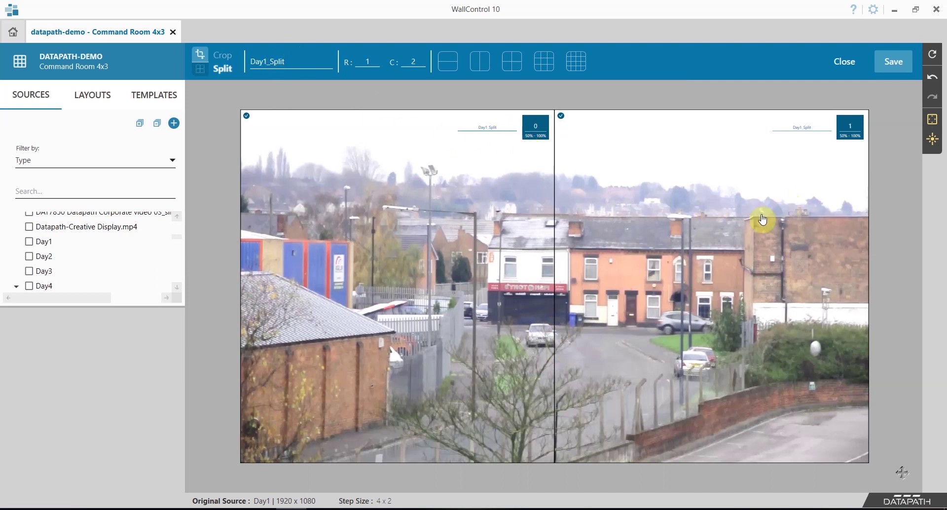
left_click(891, 64)
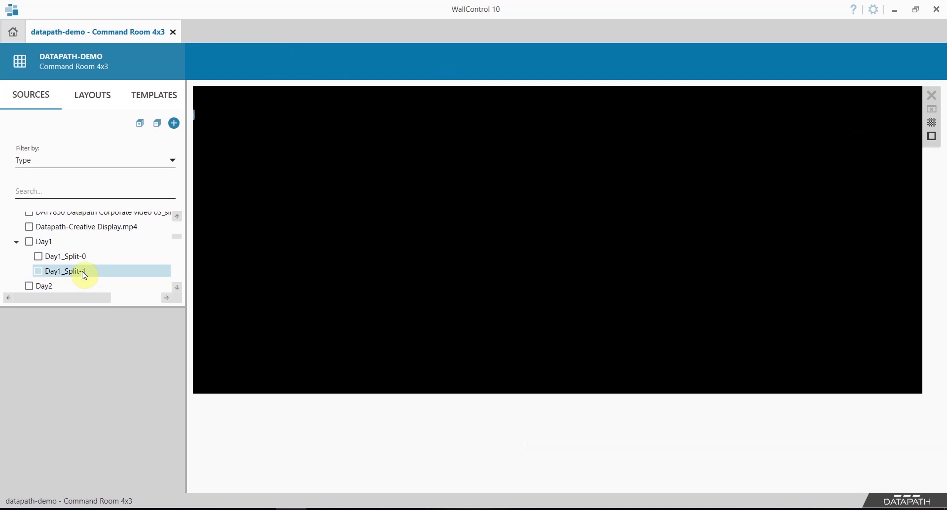
Place the full Day1, Day1_Split-0 and Day1_Split-1 windows side by side along the wall's top
left_click_drag(43, 242, 288, 120)
left_click_drag(332, 145, 460, 227)
left_click_drag(76, 257, 552, 146)
left_click_drag(97, 270, 696, 129)
left_click_drag(578, 166, 658, 218)
left_click_drag(615, 197, 579, 179)
left_click_drag(683, 130, 696, 179)
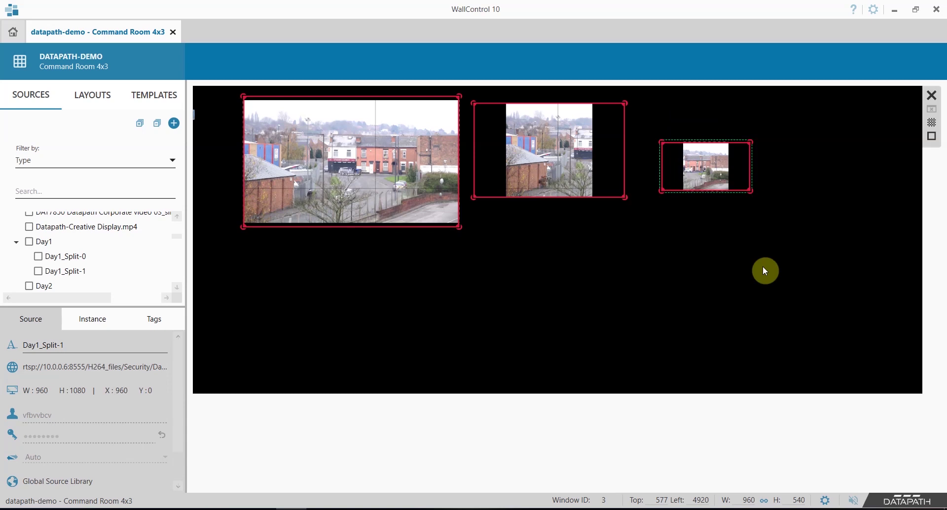